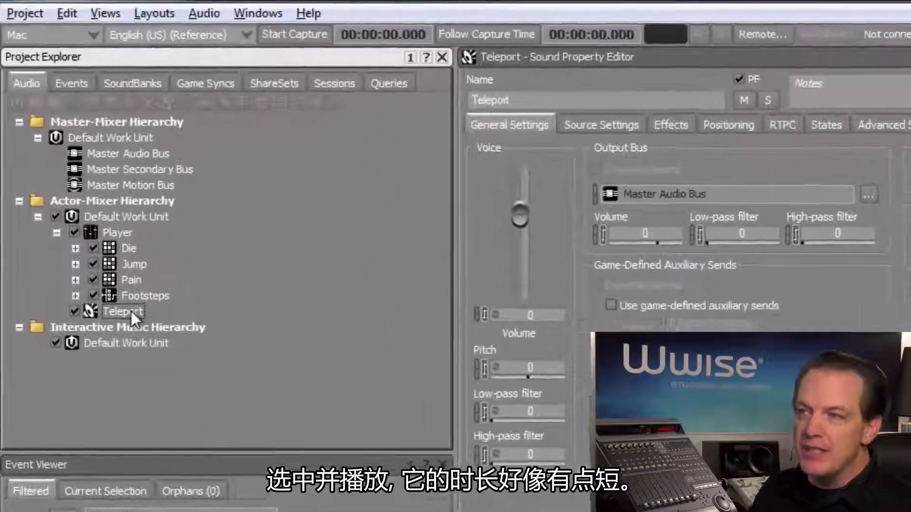
Play the Teleport sound, insert Wwise Delay with Echoes_Linear in its effect slot 0, and switch the preset to One_Tap_Half_Second
key("space")
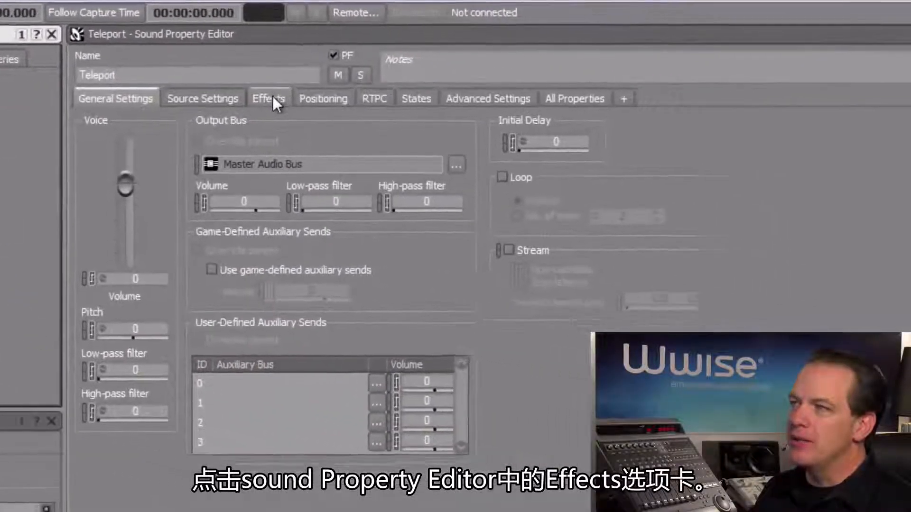
left_click(680, 135)
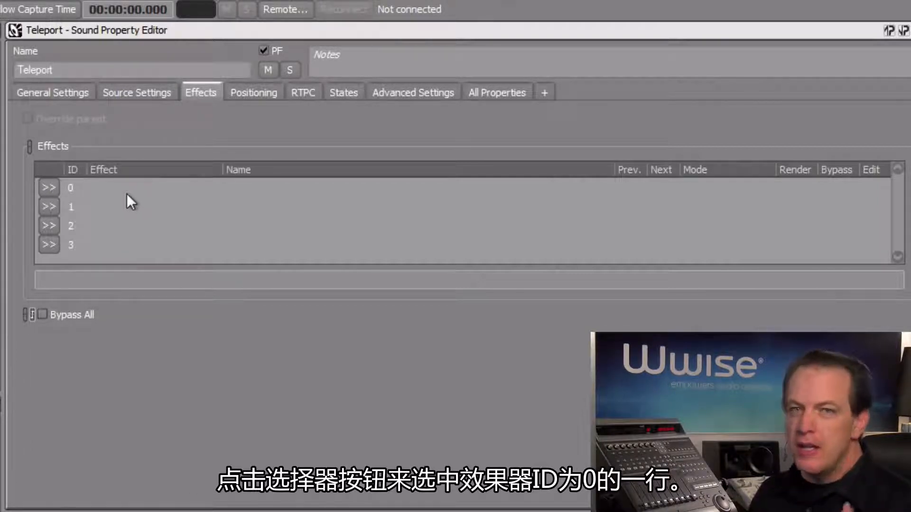
left_click(47, 187)
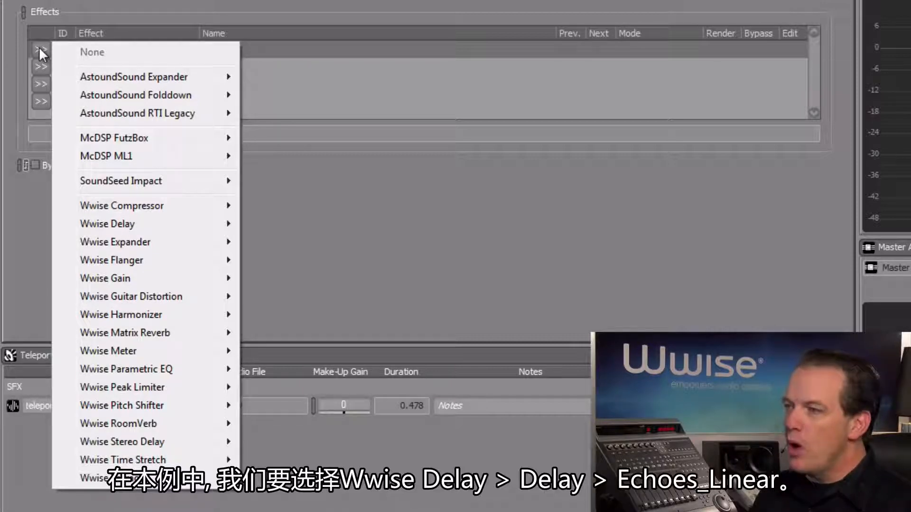
mouse_move(142, 227)
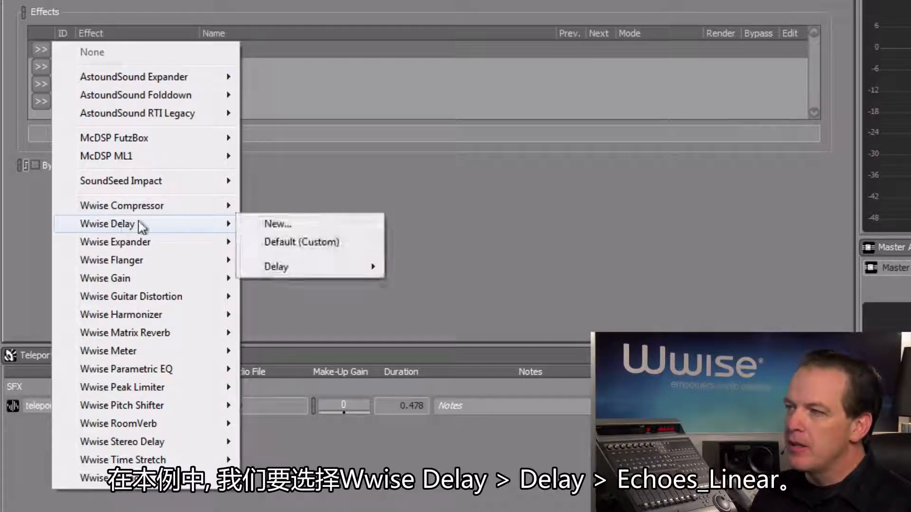
mouse_move(289, 268)
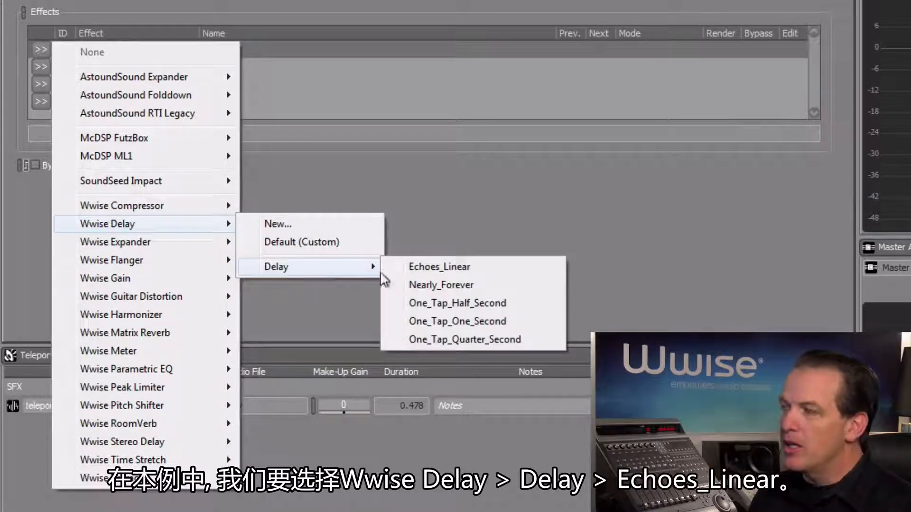
left_click(439, 273)
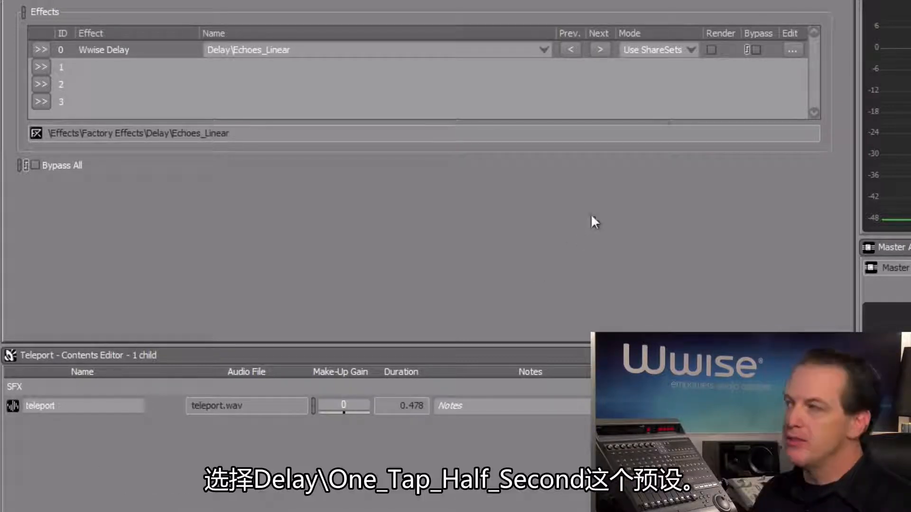
left_click(604, 53)
left_click(605, 52)
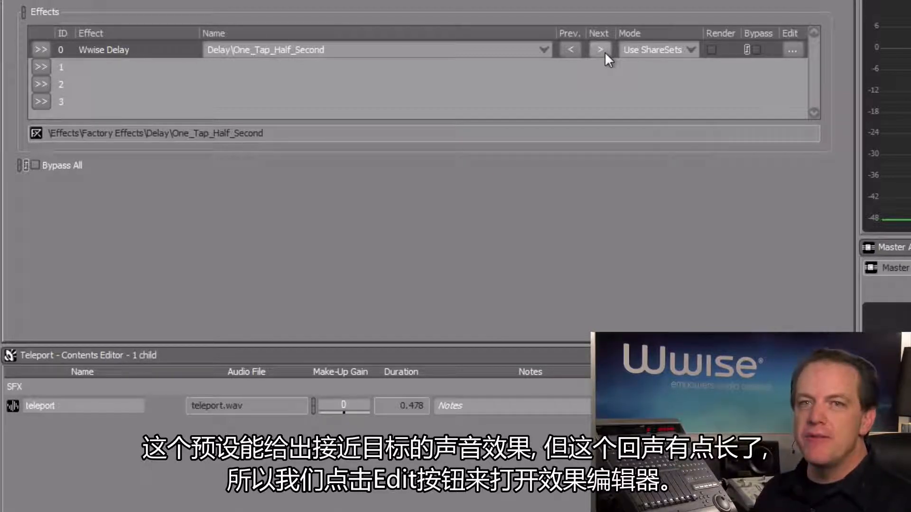
Set the One_Tap_Half_Second preset's Delay Time to 0.4 and enable Render for the delay effect on Teleport
left_click(792, 50)
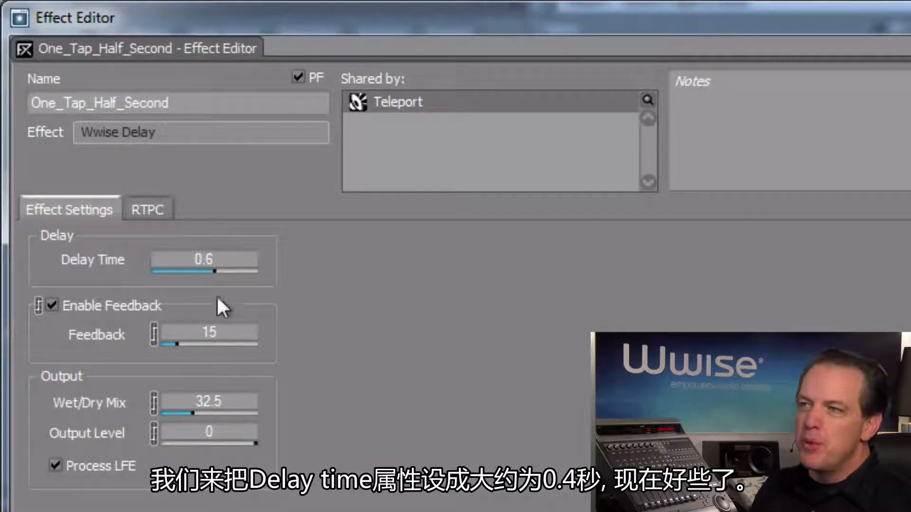
double_click(212, 262)
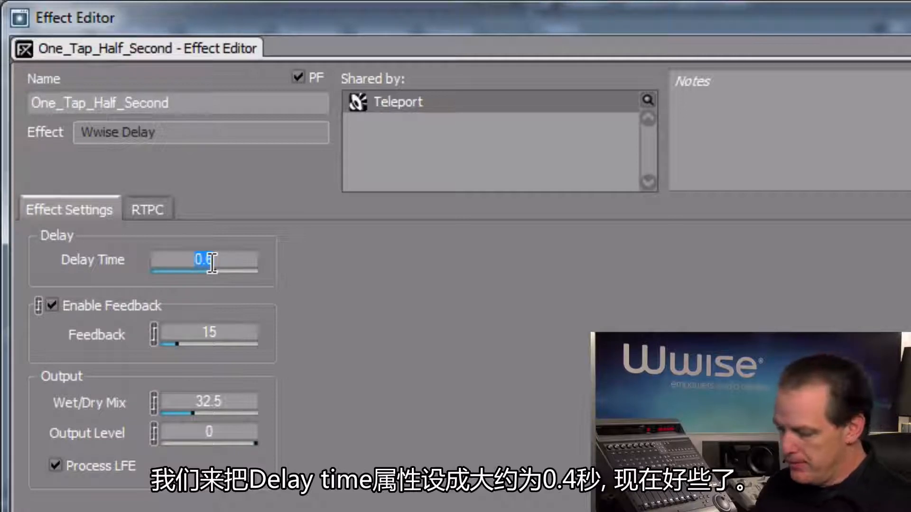
type(".4")
key("Return")
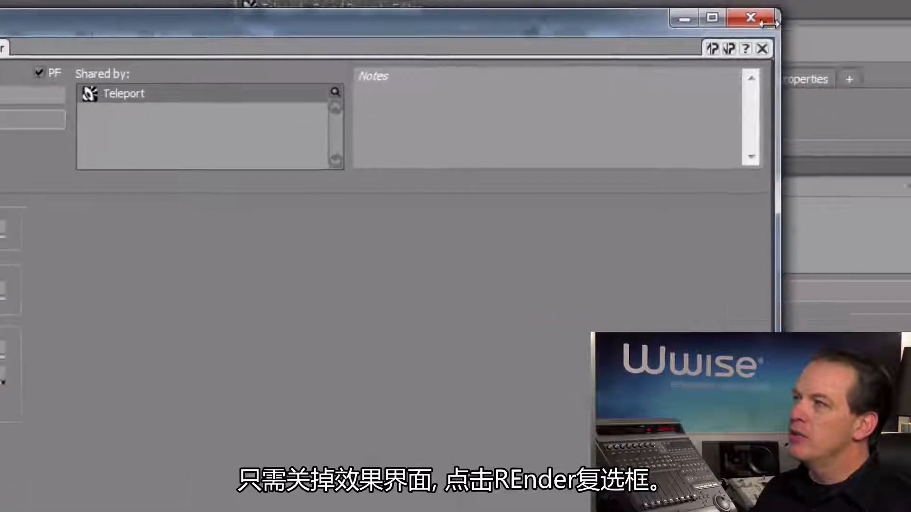
left_click(750, 17)
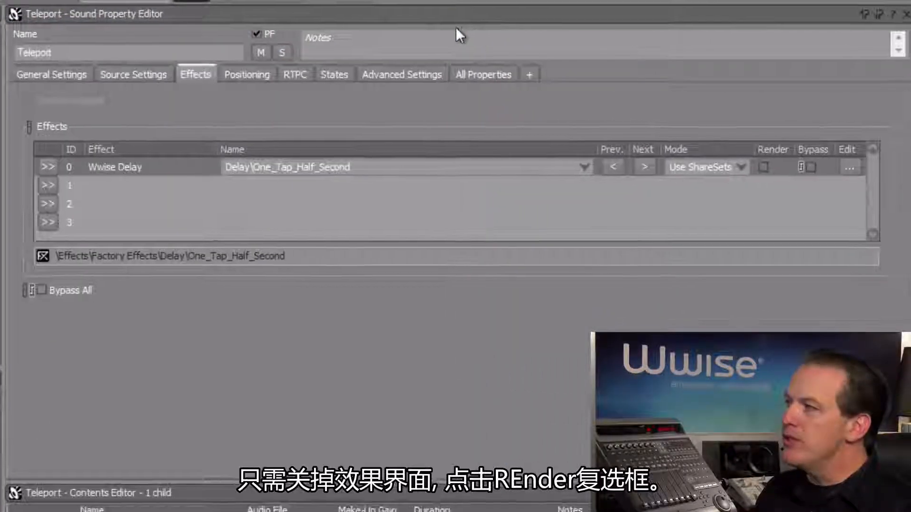
left_click(758, 168)
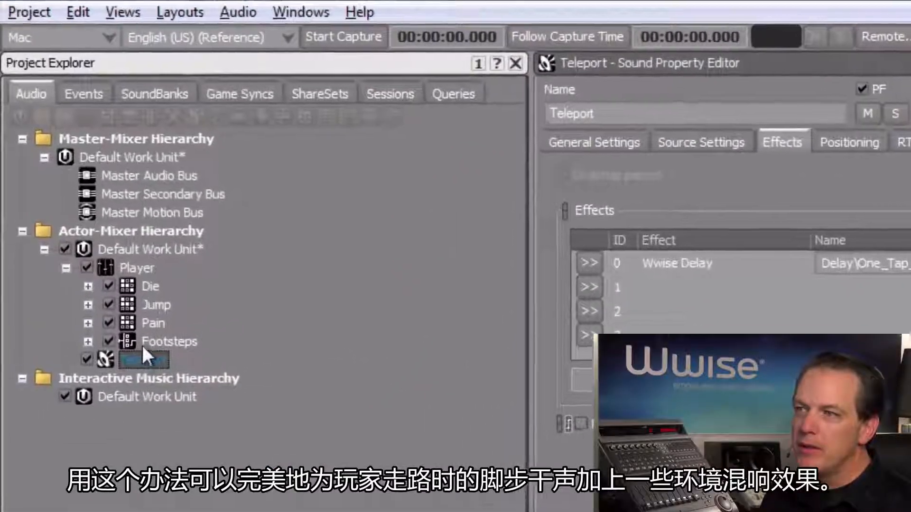
Create an auxiliary bus named env_corridor under the Master Audio Bus
left_click(132, 312)
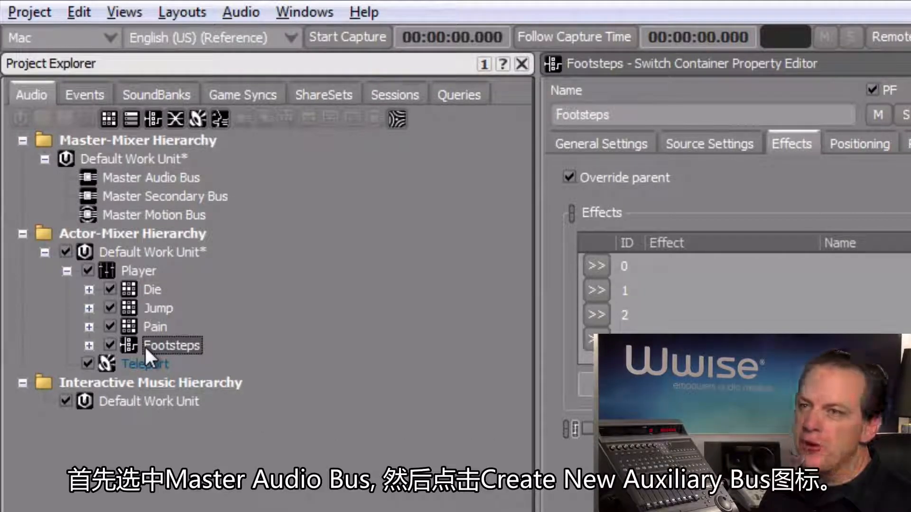
left_click(129, 179)
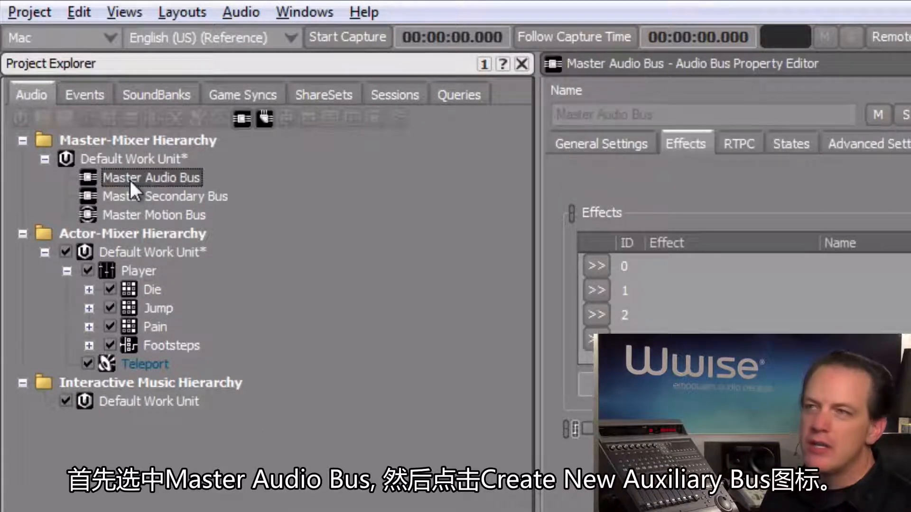
left_click(261, 122)
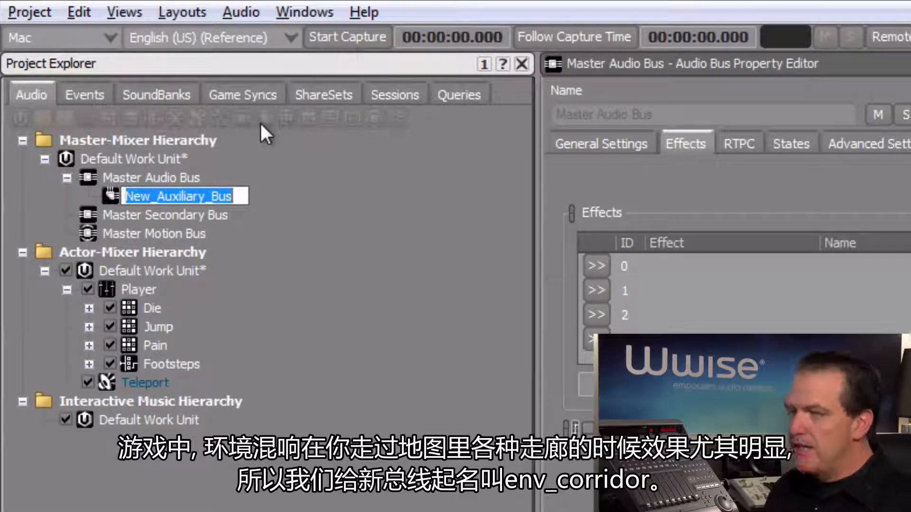
type("env")
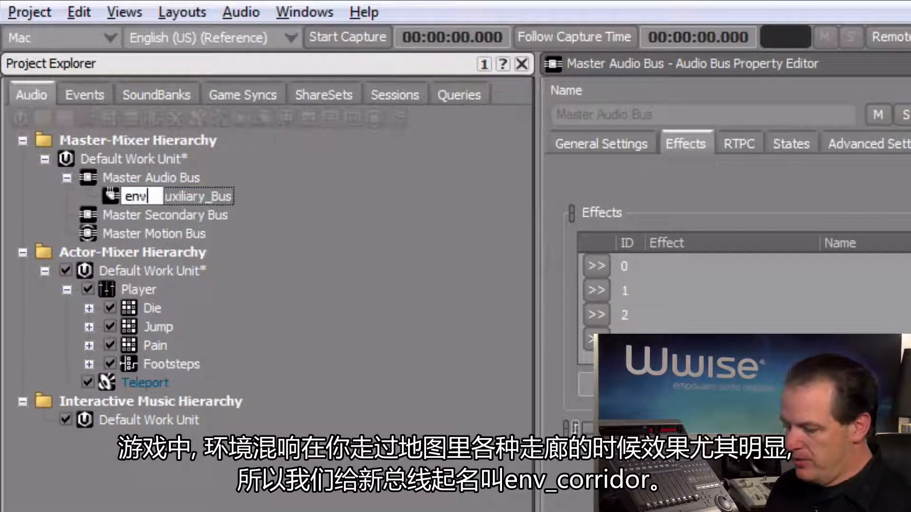
type("_corridor")
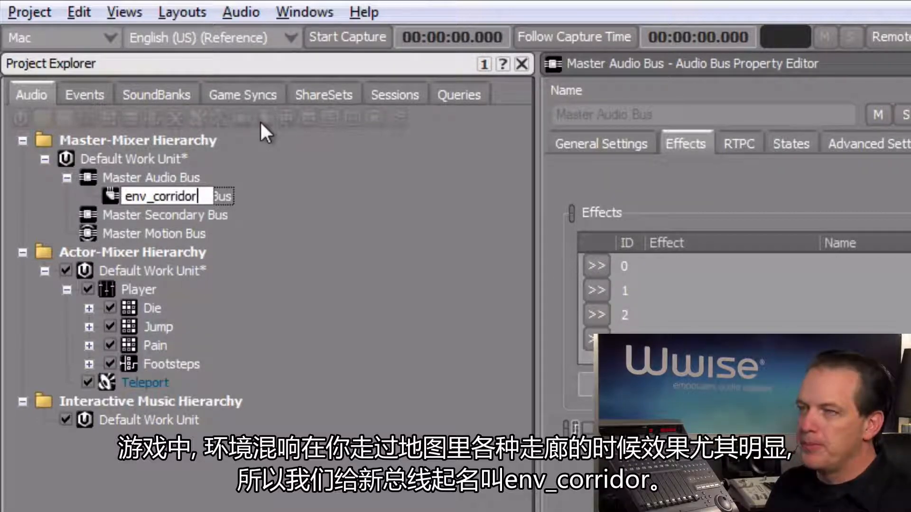
key("Return")
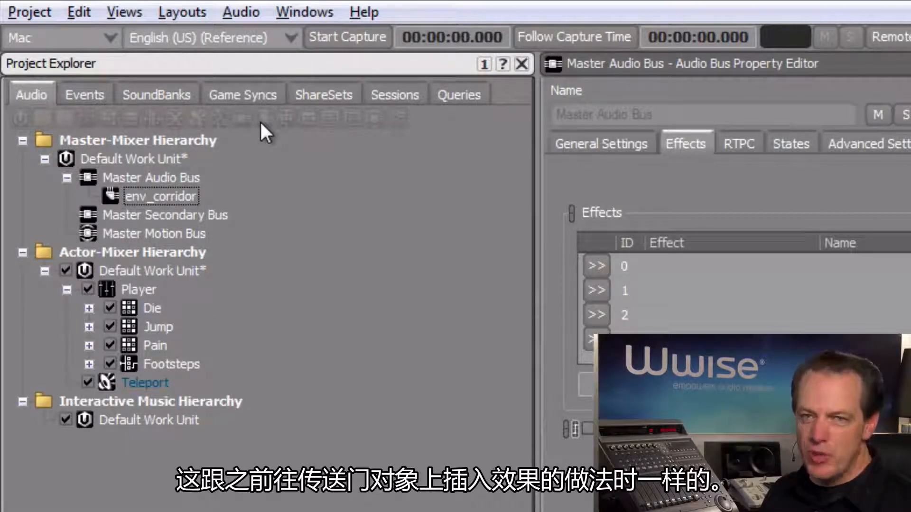
Insert a Wwise RoomVerb effect with the Room_Large preset in effect slot 0 of the env_corridor bus
left_click(175, 197)
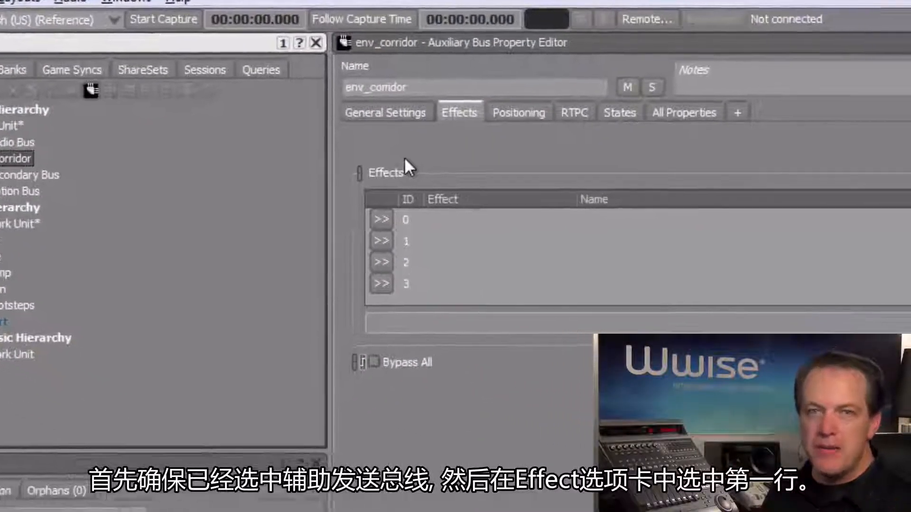
left_click(381, 219)
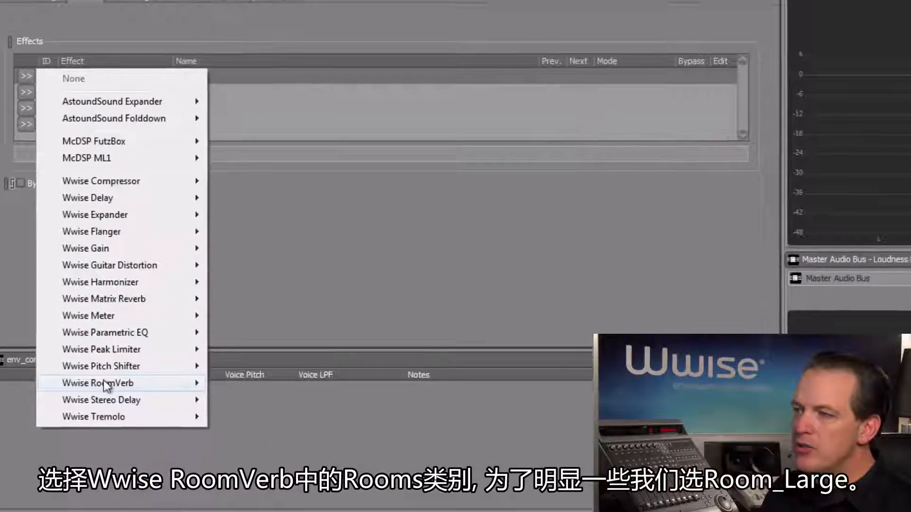
mouse_move(120, 459)
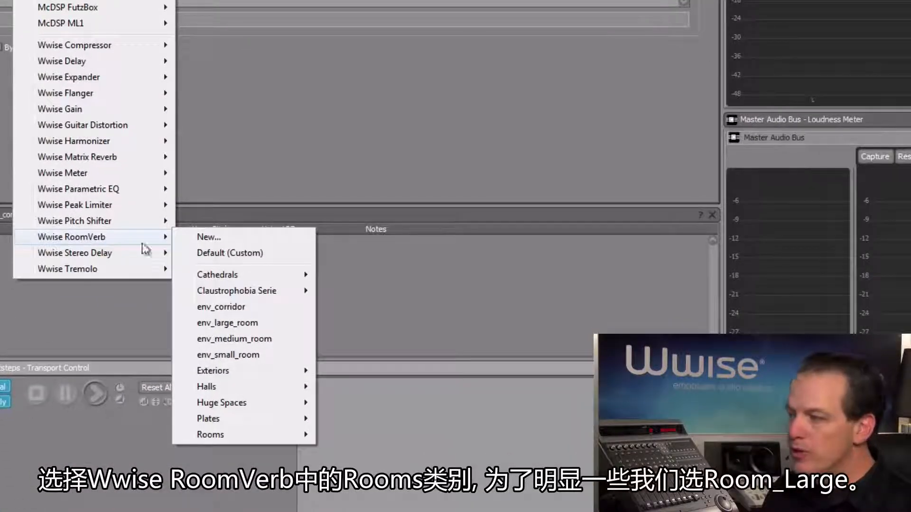
mouse_move(235, 432)
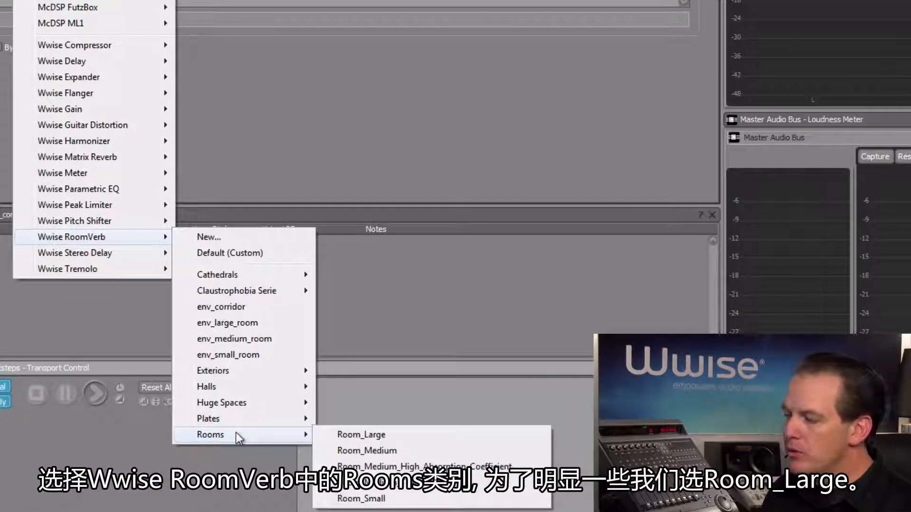
left_click(350, 436)
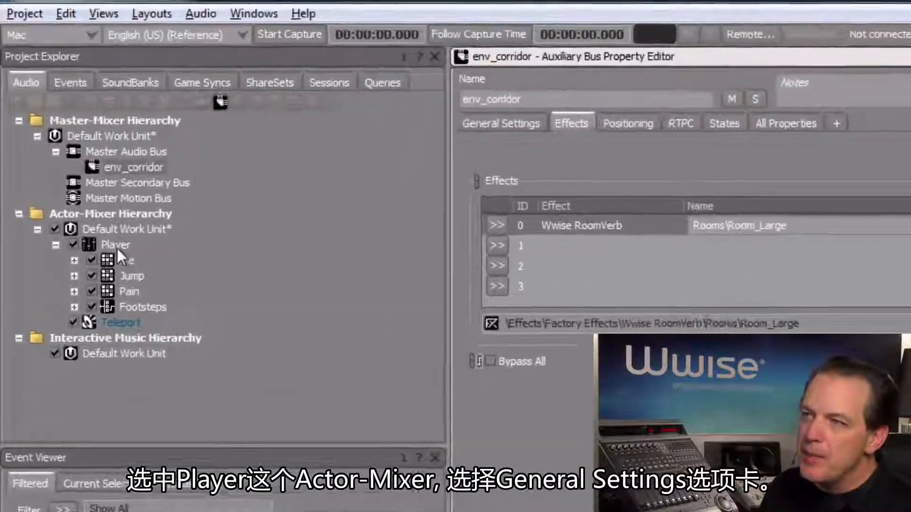
Assign env_corridor to the Player actor-mixer's first user-defined auxiliary send and raise the send volume to 12
left_click(97, 205)
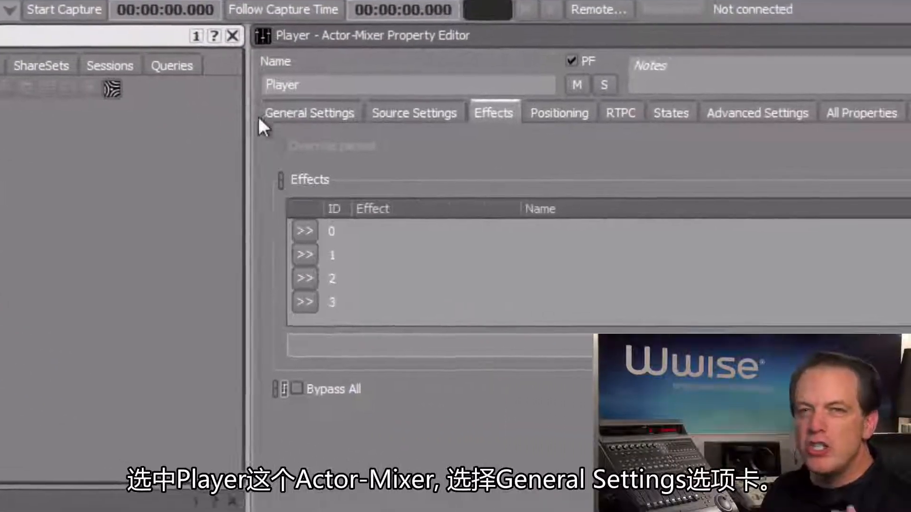
left_click(294, 116)
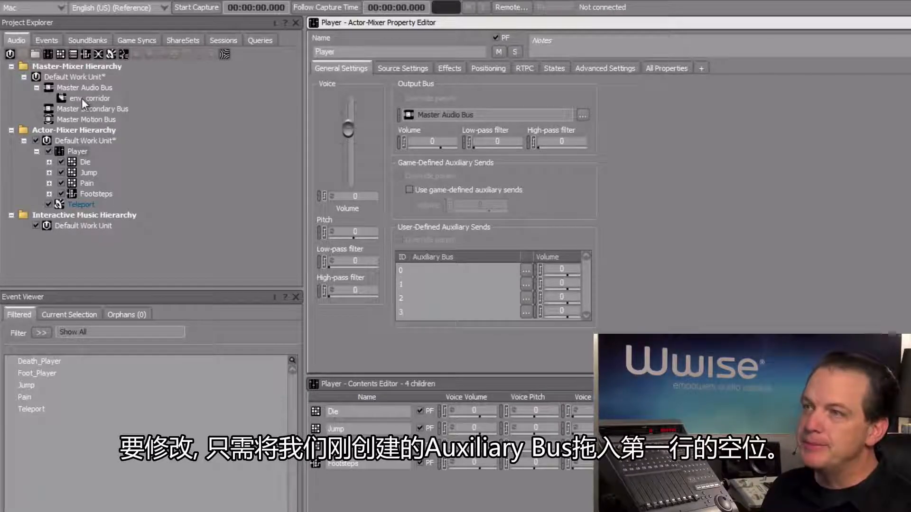
left_click_drag(82, 98, 447, 269)
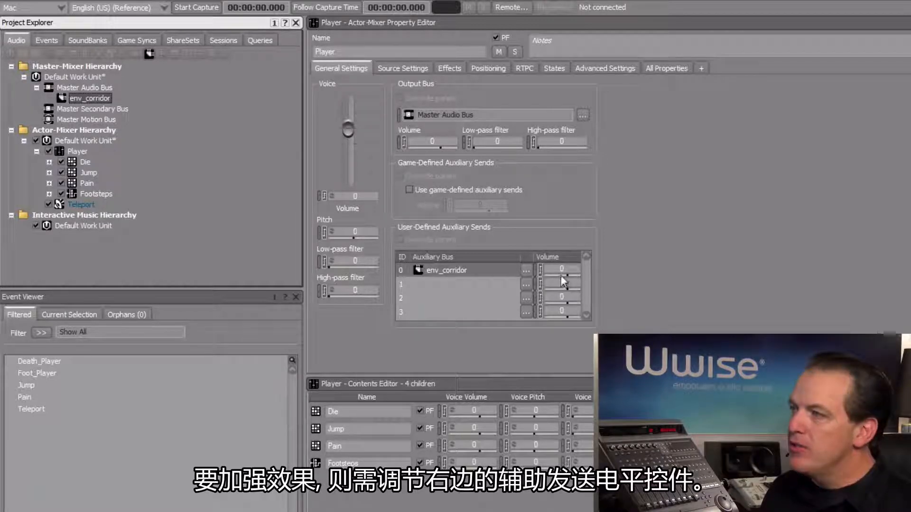
left_click_drag(562, 275, 581, 280)
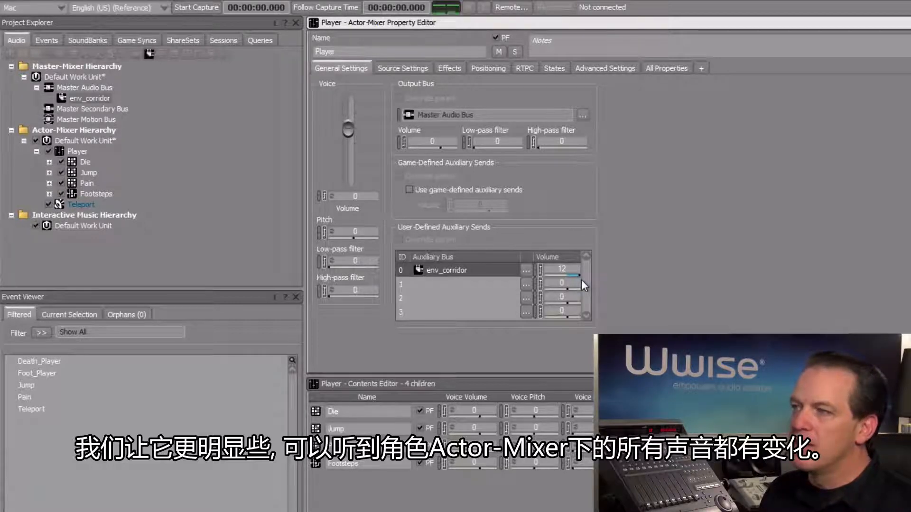
Check the Jump and Die containers, and set the Player actor-mixer's env_corridor send volume to -6
left_click(91, 172)
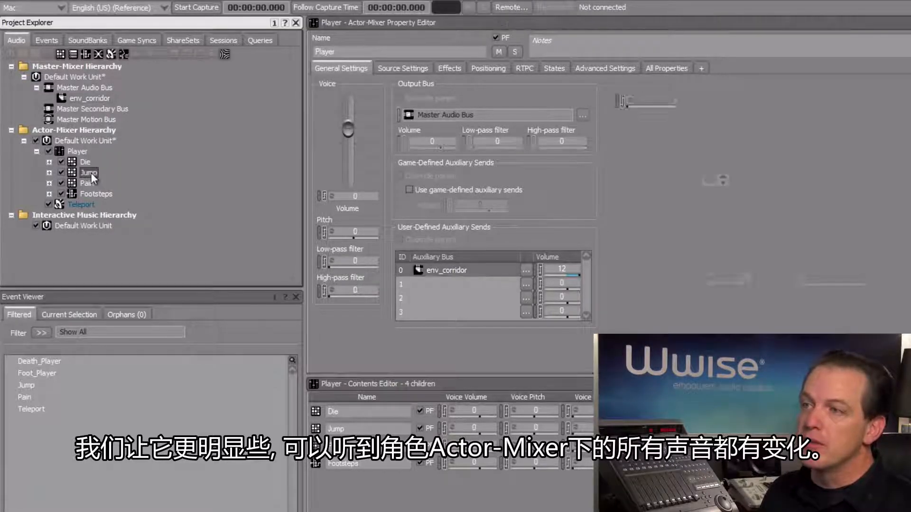
left_click(87, 163)
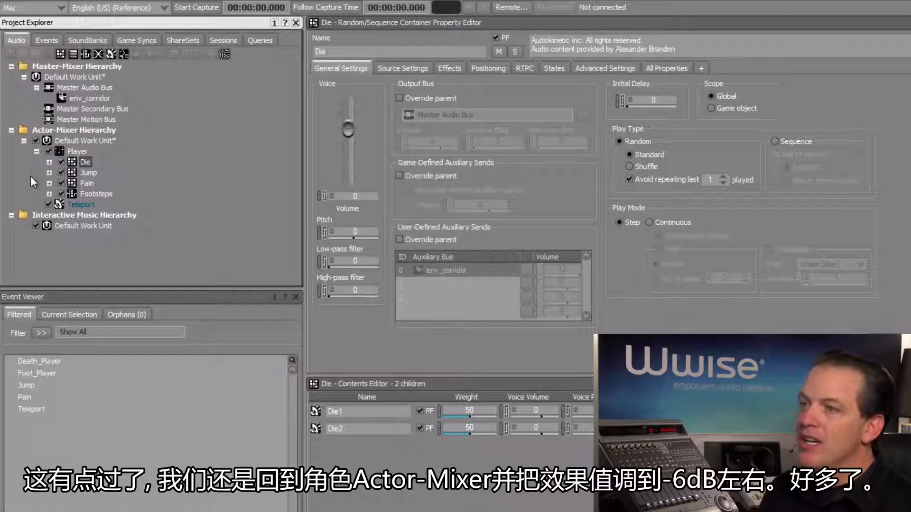
left_click(62, 152)
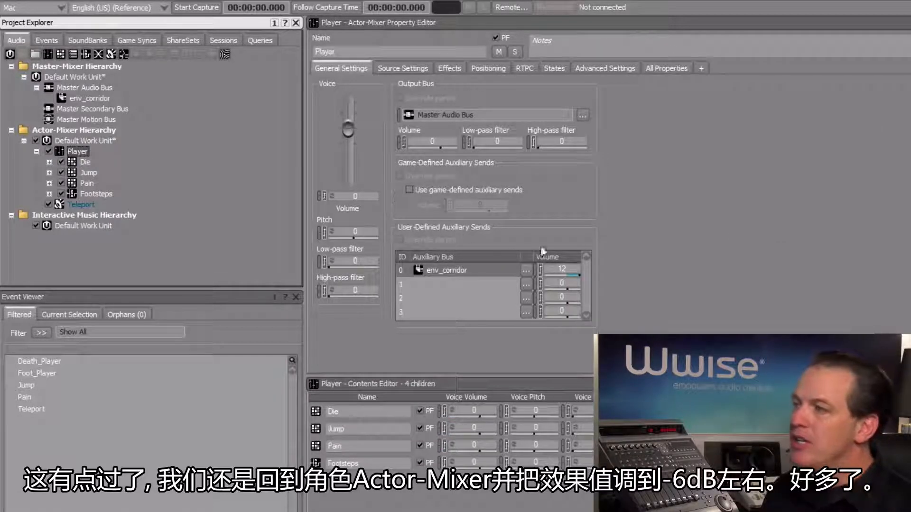
double_click(567, 269)
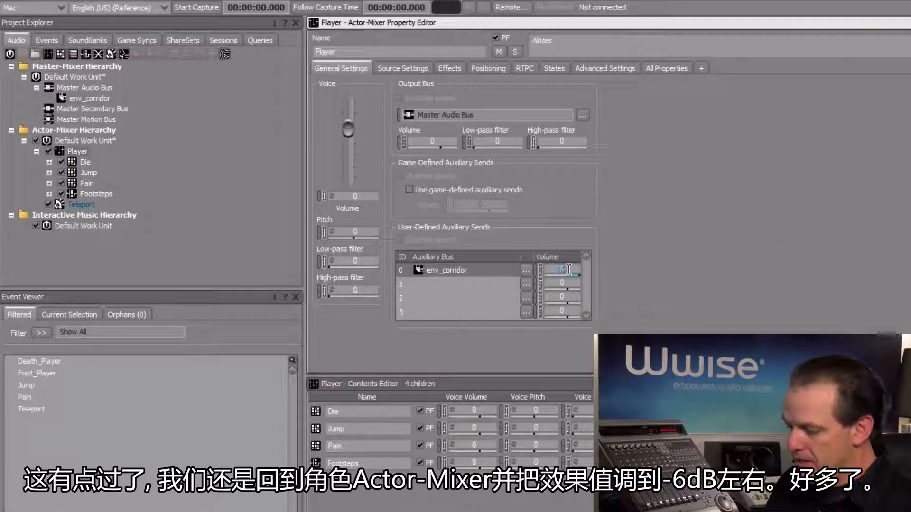
type("-6")
key("Return")
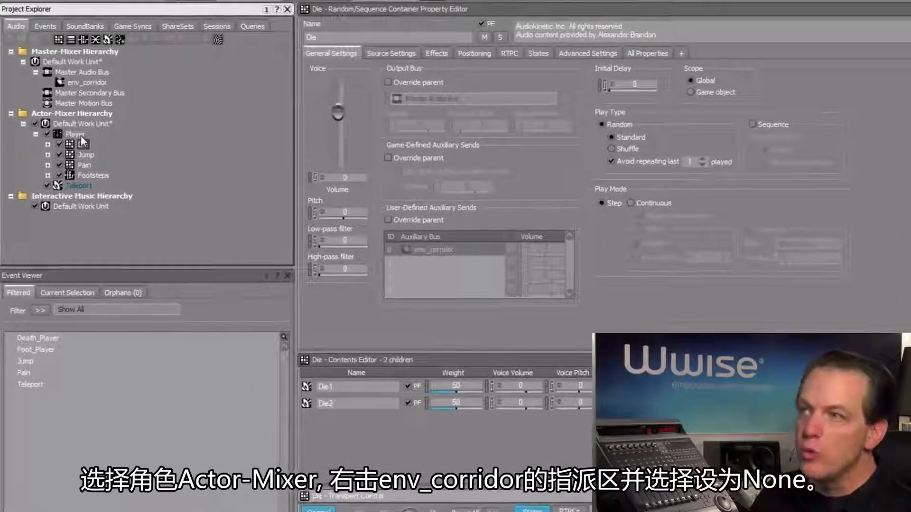
Set the Player actor-mixer's env_corridor send to none and enable the use of game-defined auxiliary sends
left_click(69, 132)
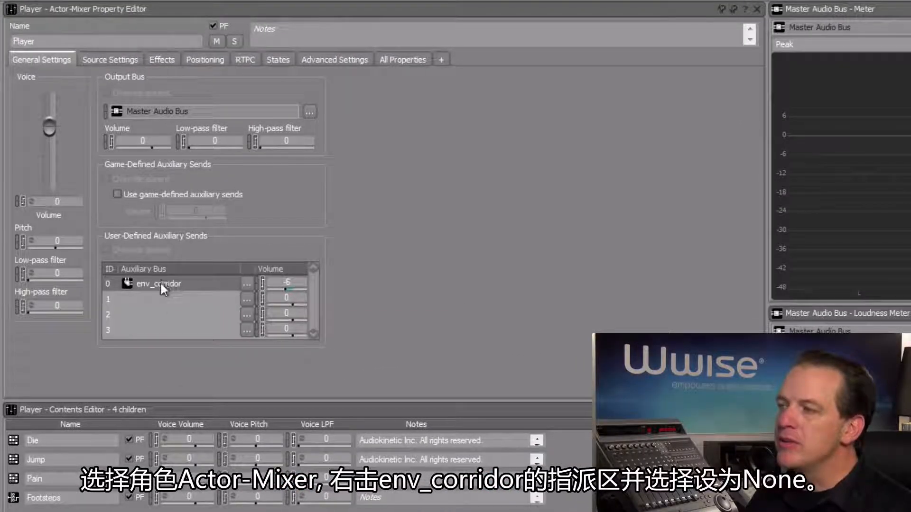
right_click(161, 283)
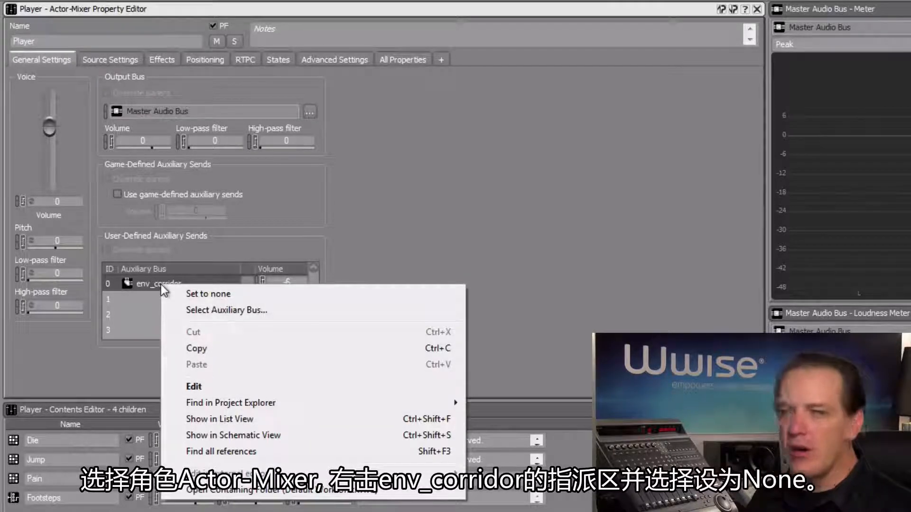
left_click(218, 300)
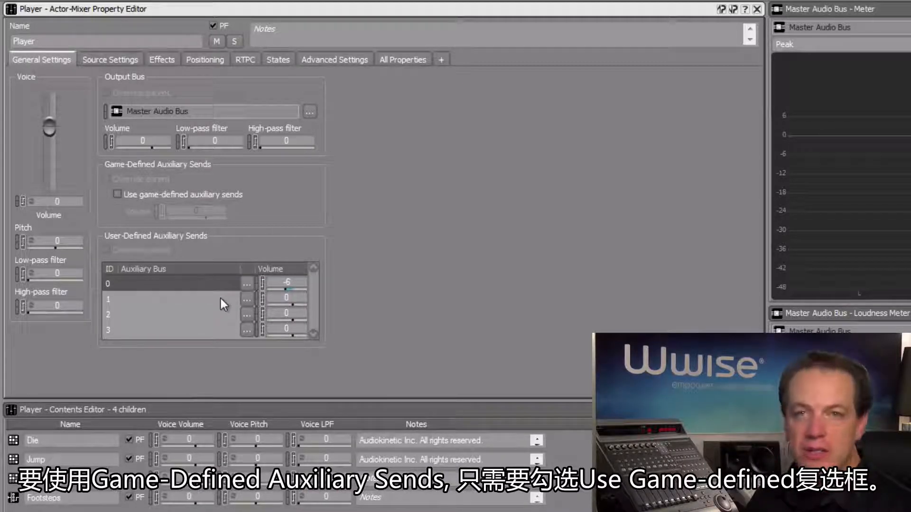
left_click(117, 194)
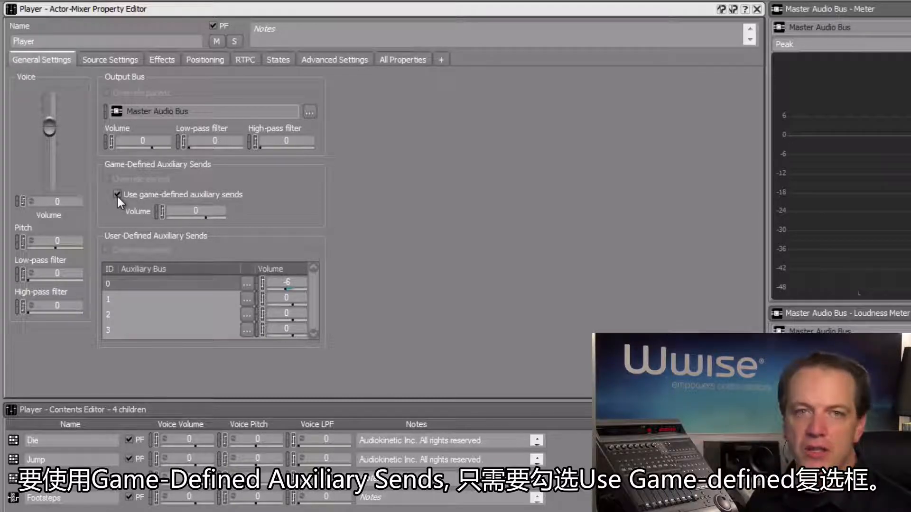